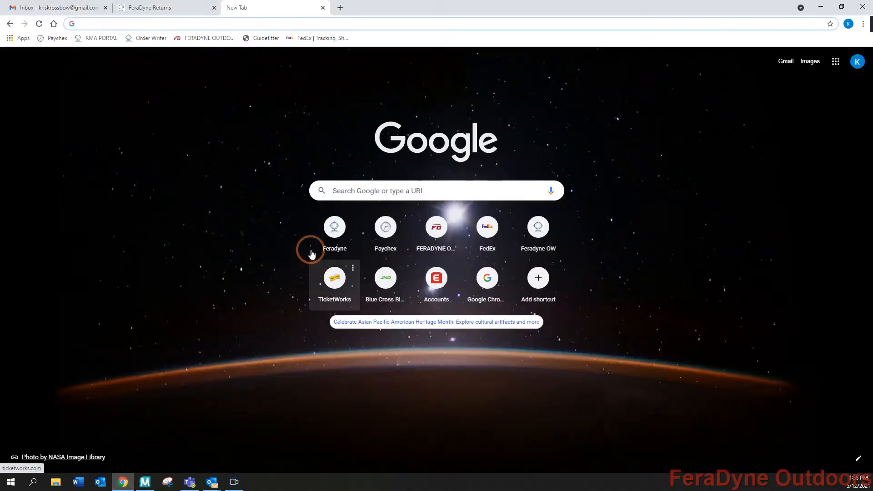
Go to the FeraDyne Outdoors Contact Us warranty-claims page and minimize the LiveChat window
{"action": "left_click", "coordinate": [201, 38]}
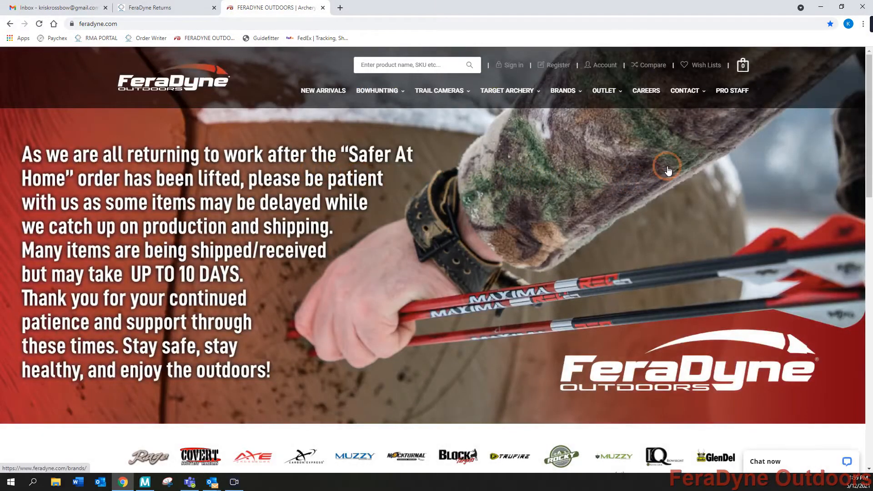
{"action": "mouse_move", "coordinate": [686, 92]}
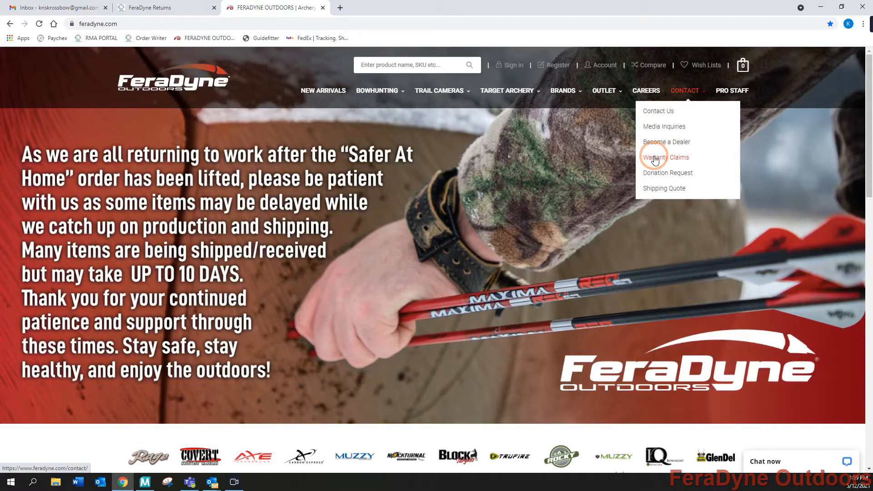
{"action": "left_click", "coordinate": [655, 159]}
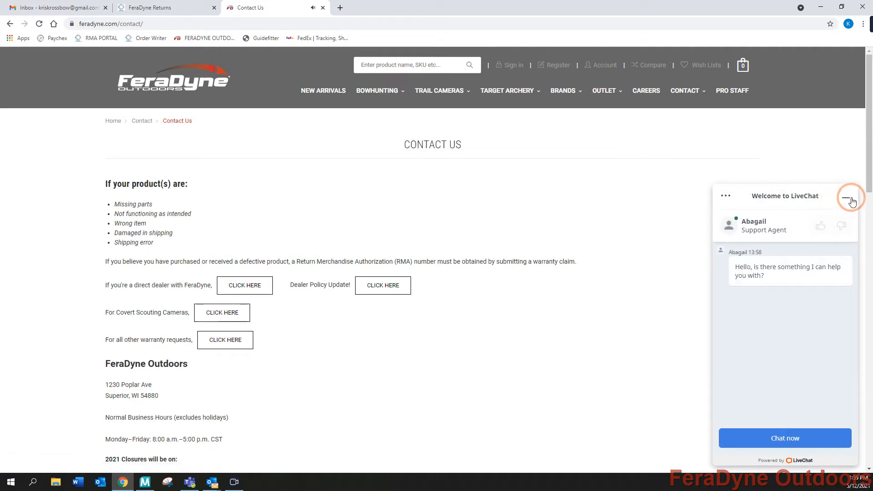
{"action": "left_click", "coordinate": [846, 198]}
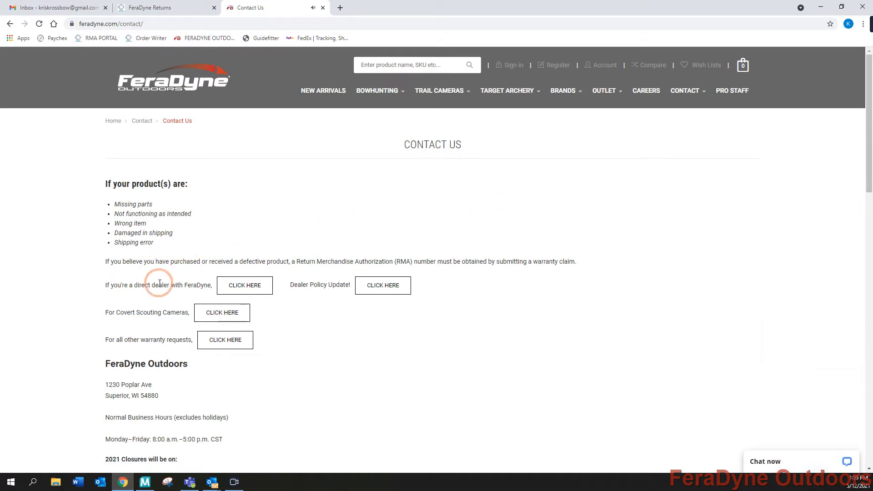
Bookmark the direct-dealer login page as 'Order Writer', log in, and choose the test retailer account
{"action": "left_click", "coordinate": [245, 289]}
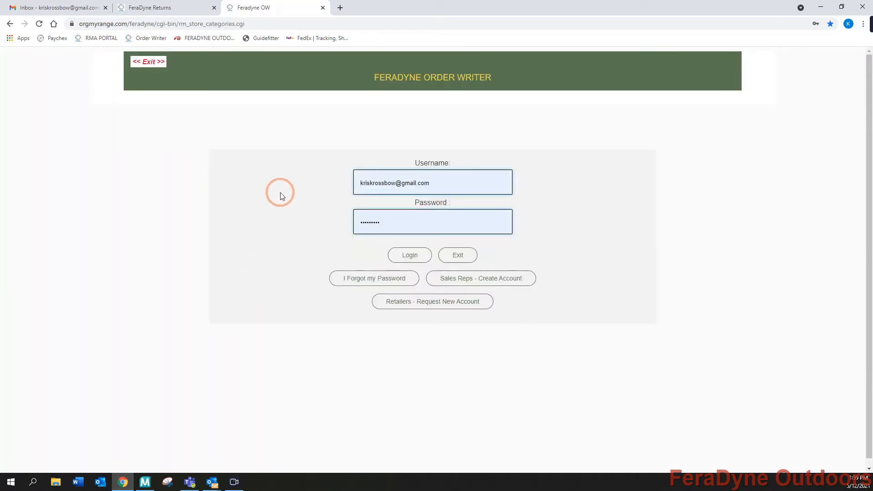
{"action": "left_click", "coordinate": [830, 25]}
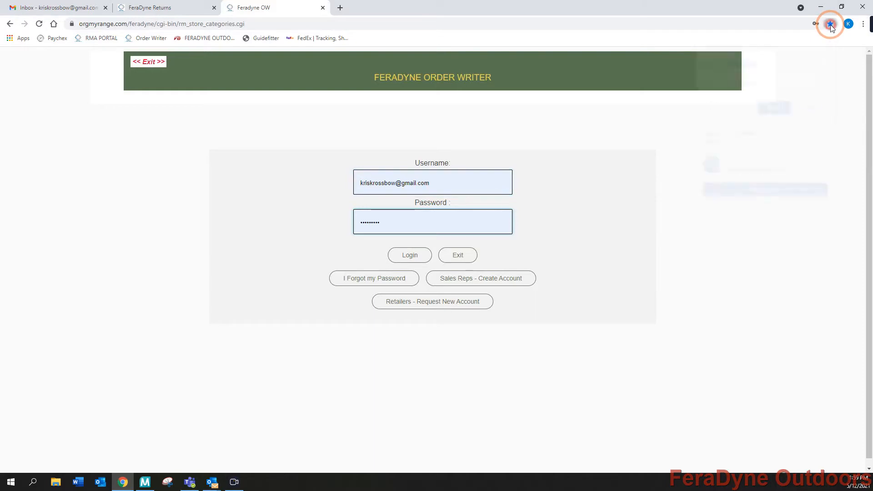
{"action": "left_click", "coordinate": [771, 111]}
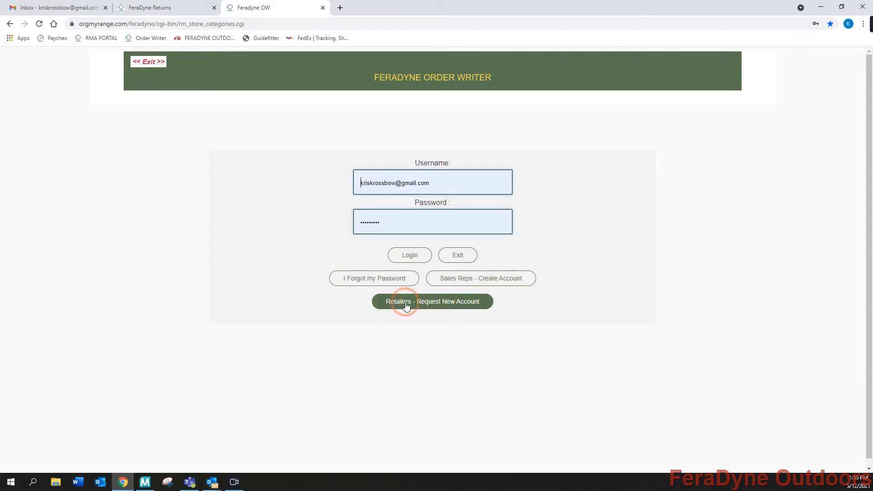
{"action": "left_click", "coordinate": [419, 256]}
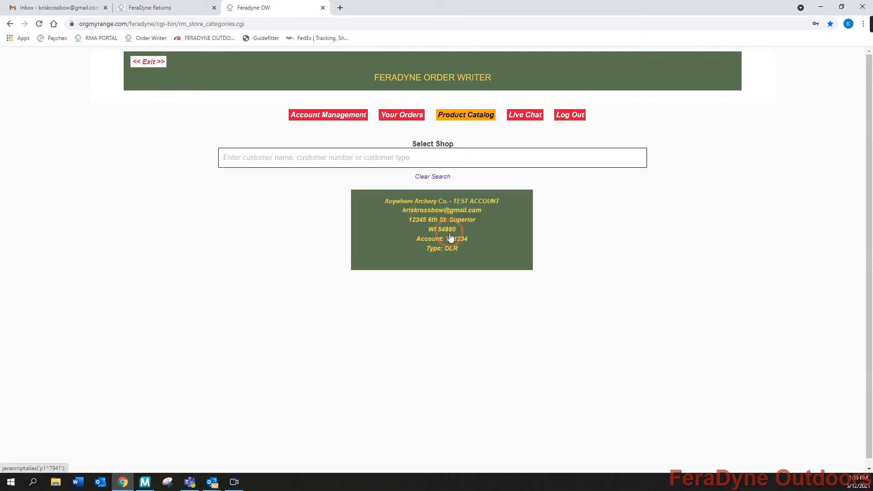
{"action": "left_click", "coordinate": [463, 240]}
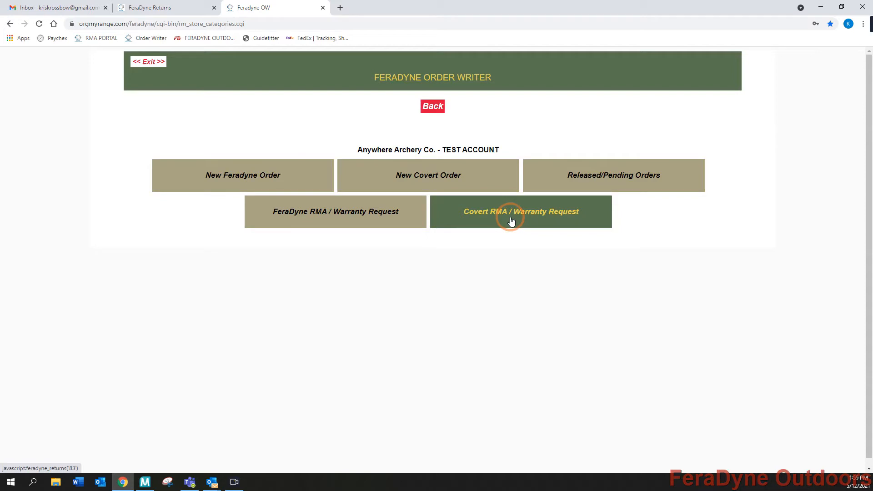
Start a new RMA / Warranty Request and add Smoke Max Buckle Foldback (part MXSMBF) as the item
{"action": "left_click", "coordinate": [305, 219]}
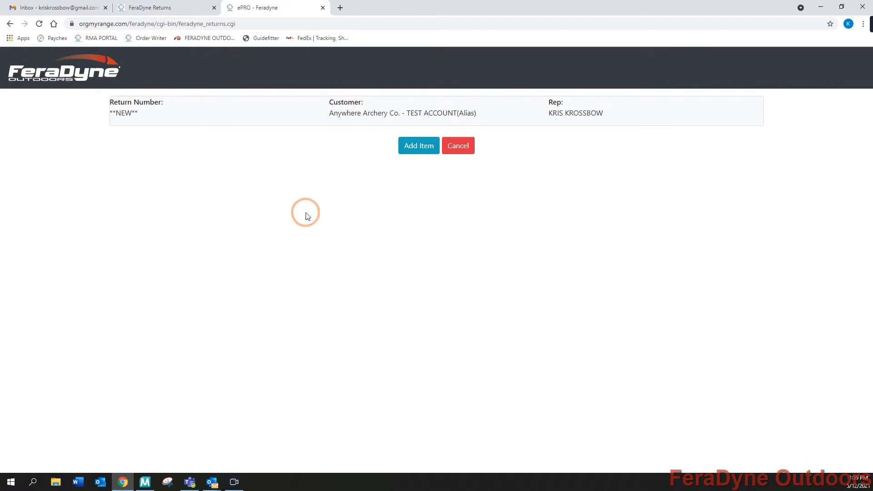
{"action": "left_click", "coordinate": [405, 145]}
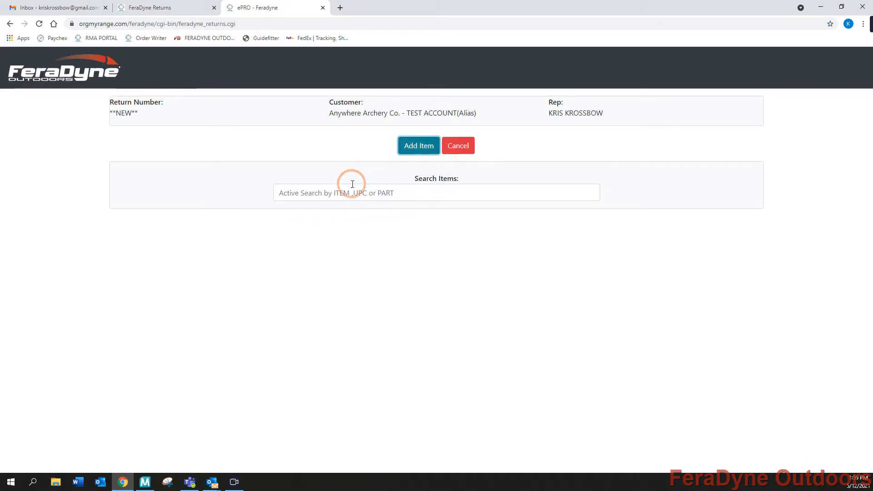
{"action": "left_click", "coordinate": [297, 189]}
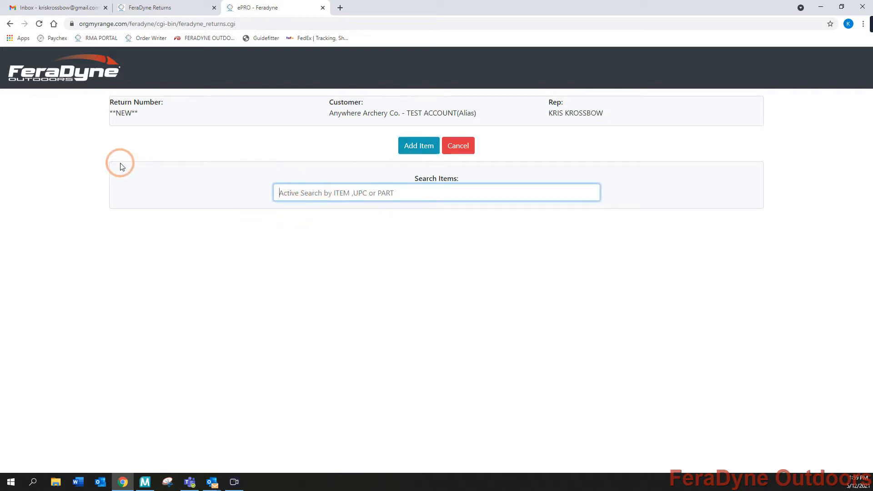
{"action": "type", "text": "sm"}
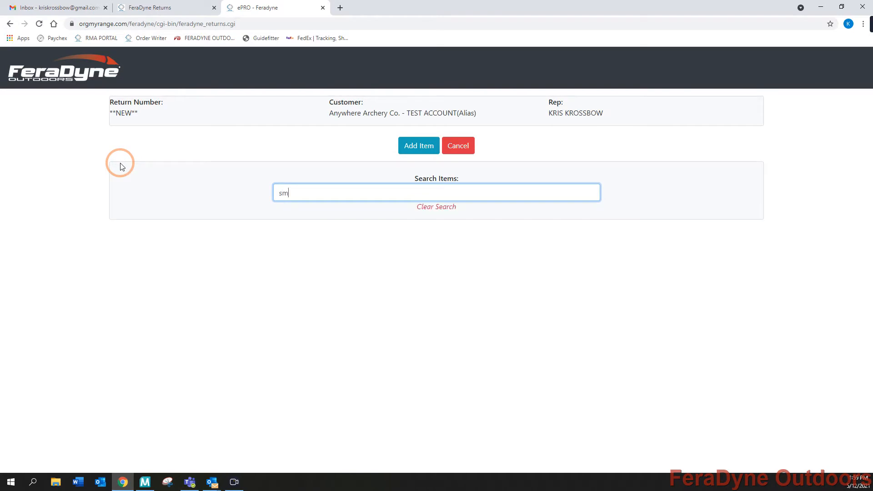
{"action": "type", "text": "oke"}
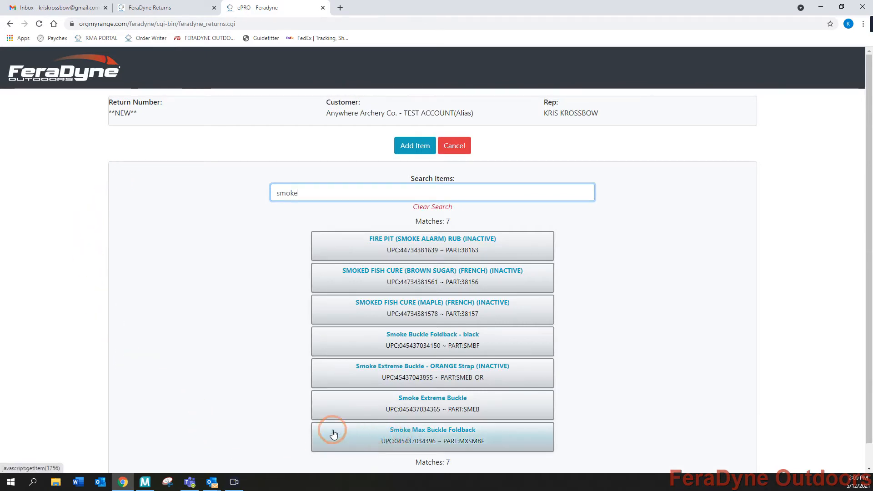
{"action": "left_click_drag", "start_coordinate": [308, 192], "coordinate": [237, 194]}
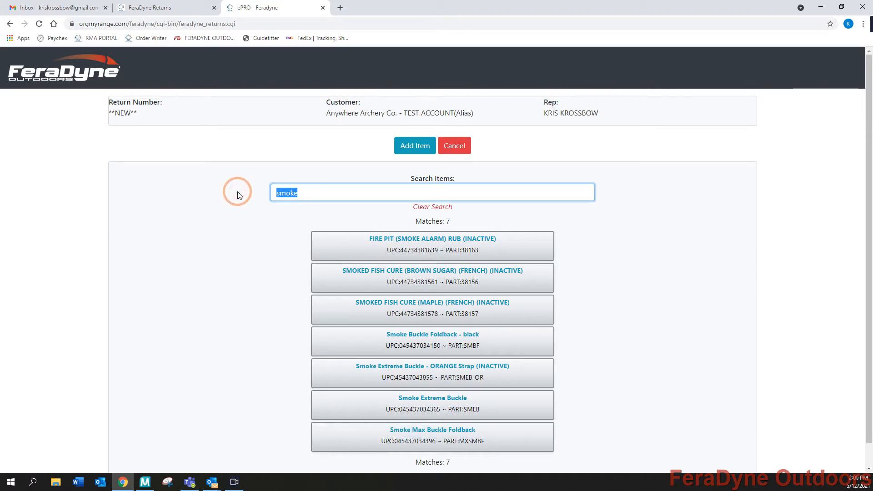
{"action": "type", "text": "mxsmbf"}
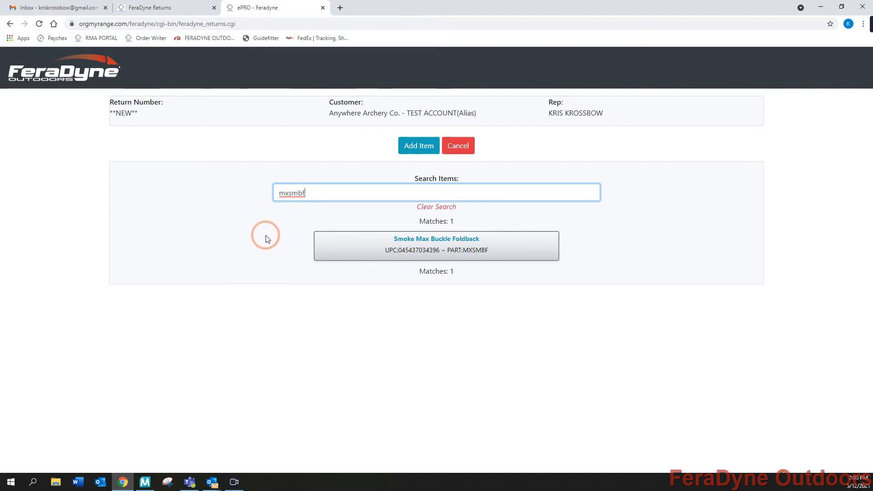
{"action": "left_click", "coordinate": [413, 242]}
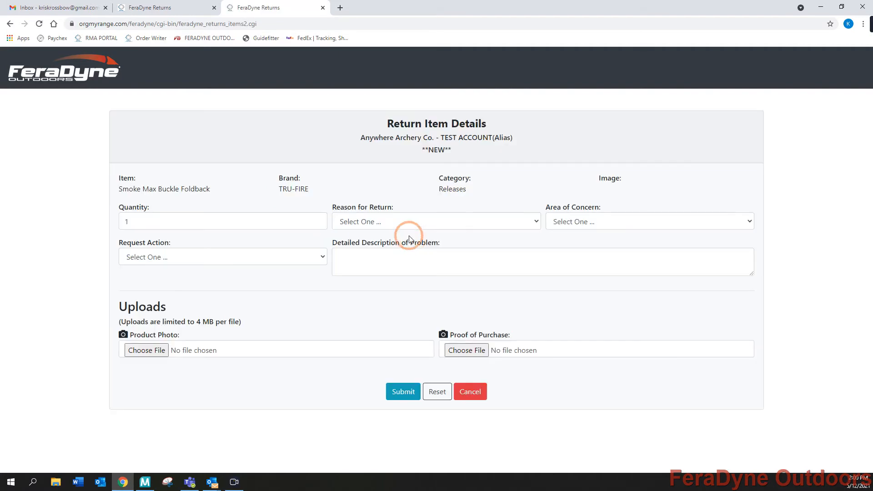
Fill the return: quantity 2, Repair / Replace, Does not function as intended, Release - Jaws, 'breaks d loop'
{"action": "left_click", "coordinate": [317, 219]}
{"action": "left_click", "coordinate": [289, 257]}
{"action": "left_click", "coordinate": [233, 280]}
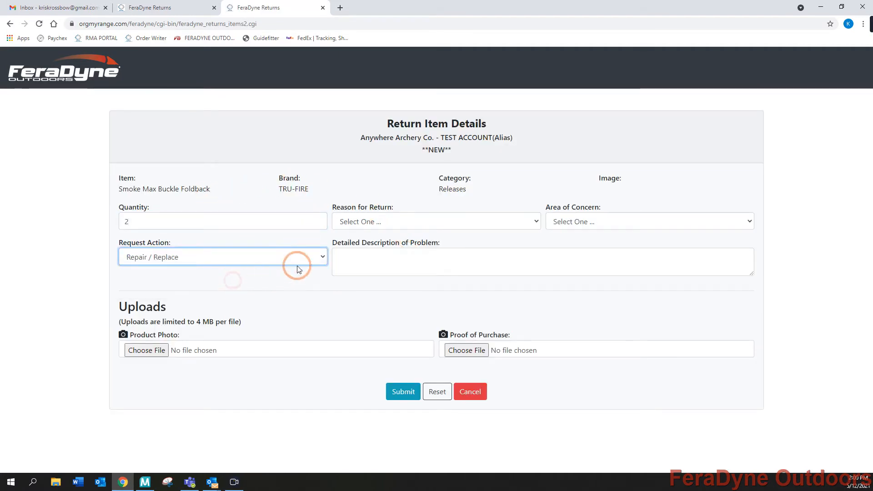
{"action": "left_click", "coordinate": [401, 223]}
{"action": "left_click", "coordinate": [399, 253]}
{"action": "left_click", "coordinate": [587, 223]}
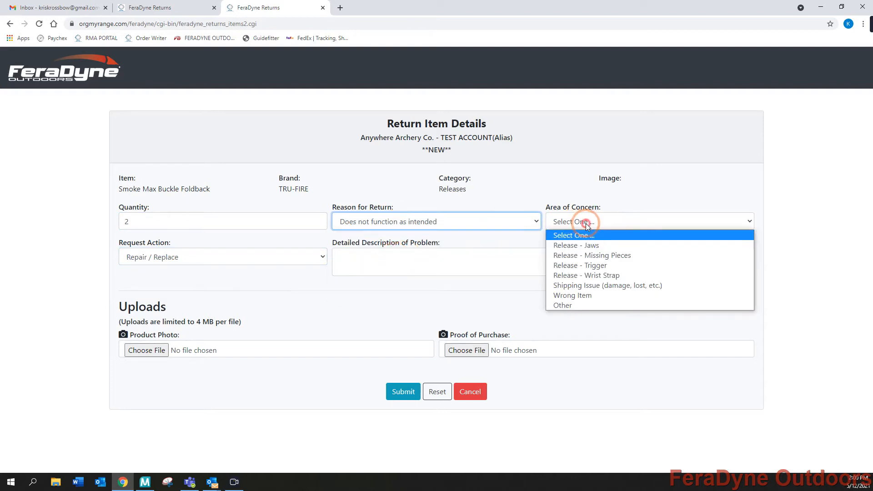
{"action": "left_click", "coordinate": [586, 245]}
{"action": "left_click", "coordinate": [383, 256]}
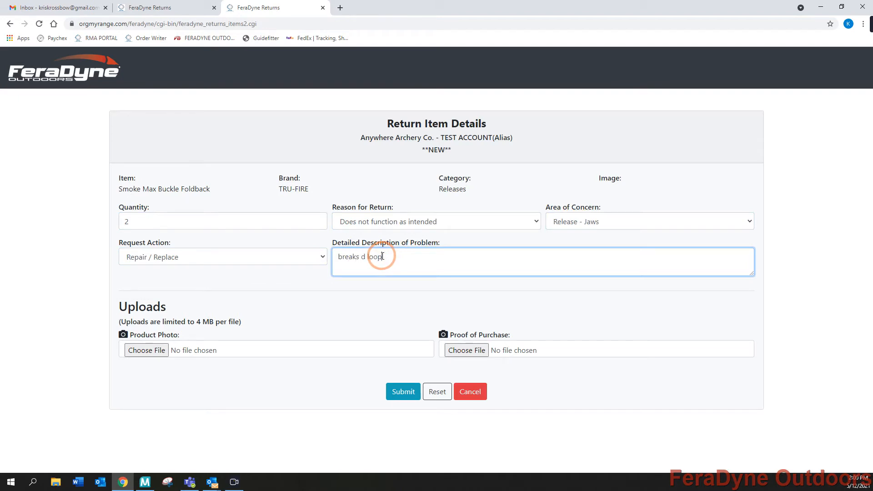
{"action": "left_click", "coordinate": [146, 351]}
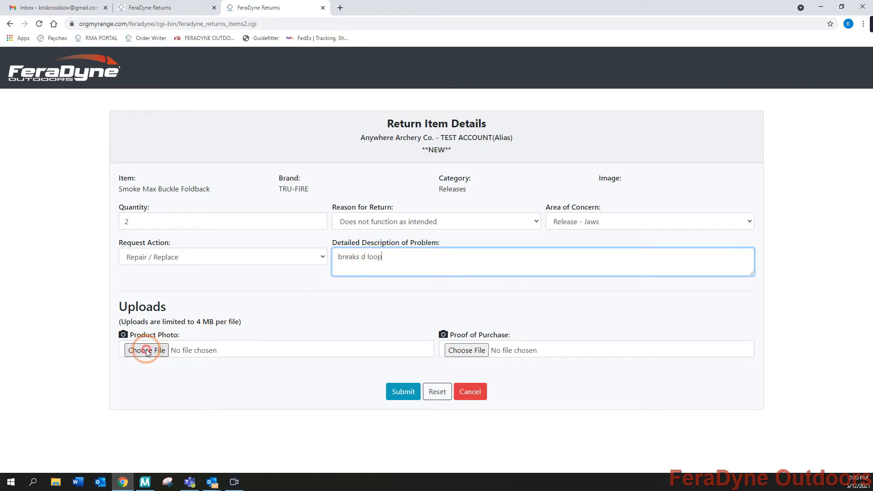
Attach photo 001 from Pictures > Damaged Shipments as the product photo
{"action": "left_click", "coordinate": [203, 216]}
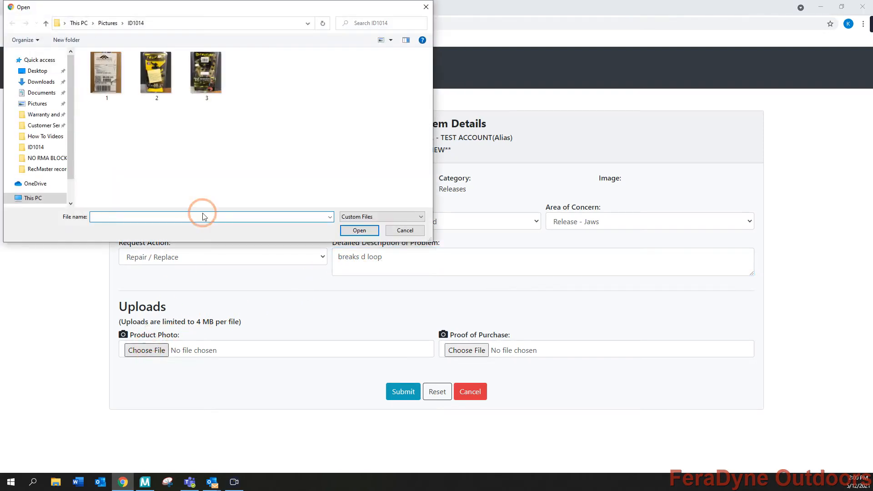
{"action": "left_click", "coordinate": [39, 104]}
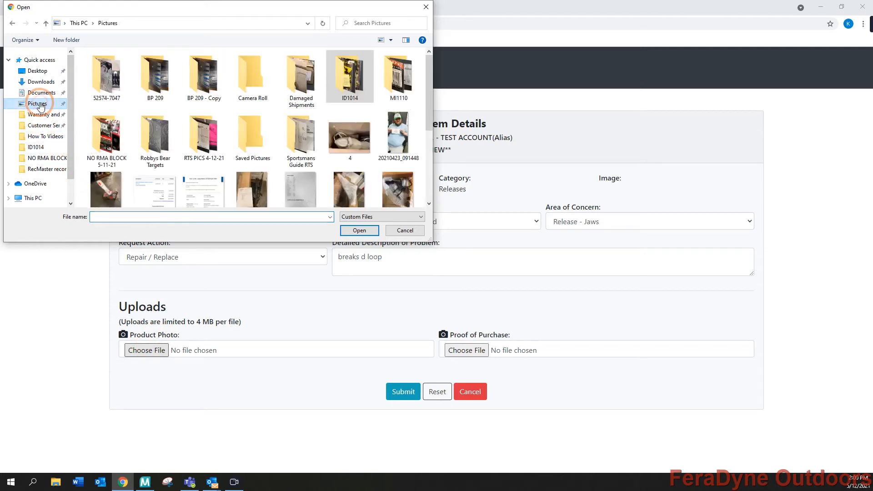
{"action": "left_click", "coordinate": [266, 110]}
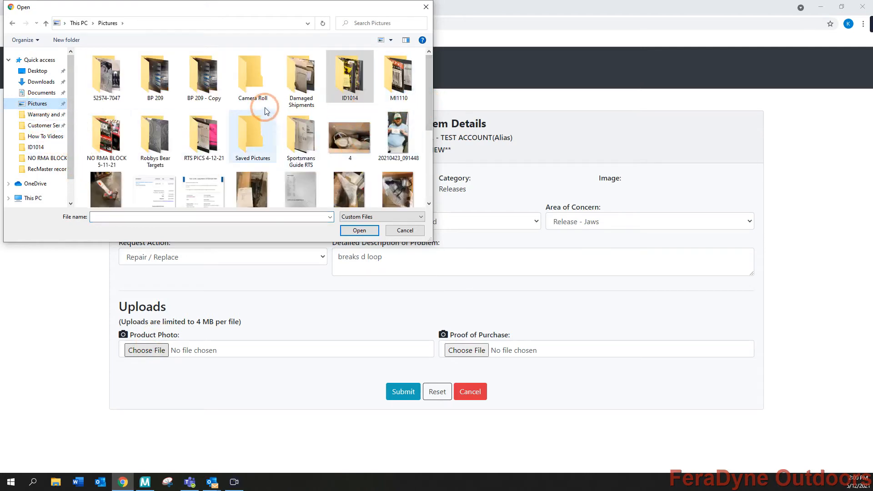
{"action": "double_click", "coordinate": [303, 77]}
{"action": "left_click", "coordinate": [125, 71]}
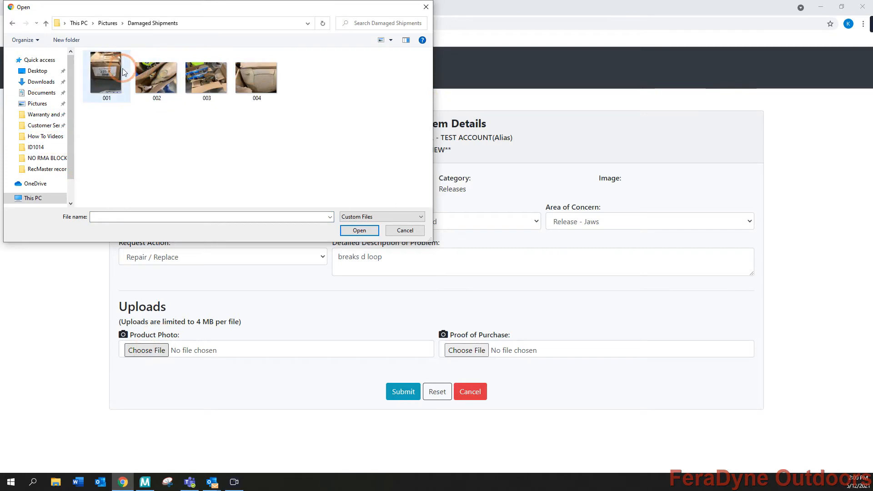
{"action": "left_click", "coordinate": [351, 232]}
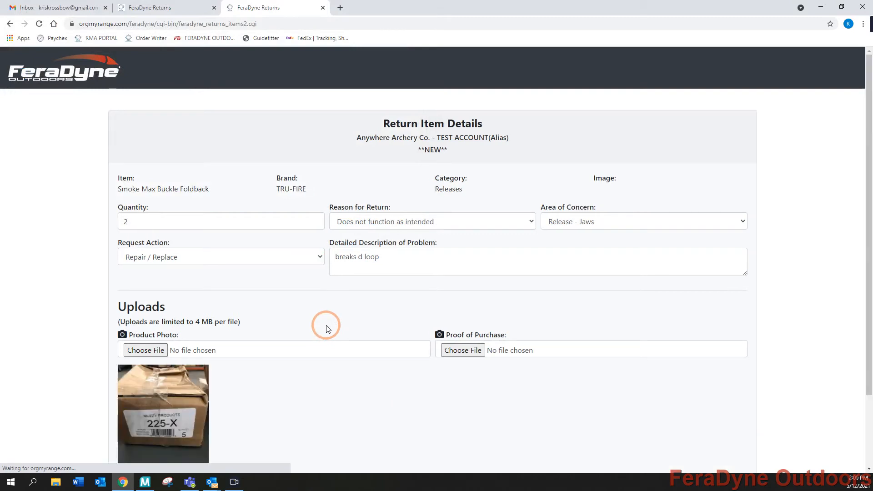
Attach photo 002 from Damaged Shipments as a second product photo
{"action": "left_click", "coordinate": [142, 352]}
{"action": "left_click", "coordinate": [158, 85]}
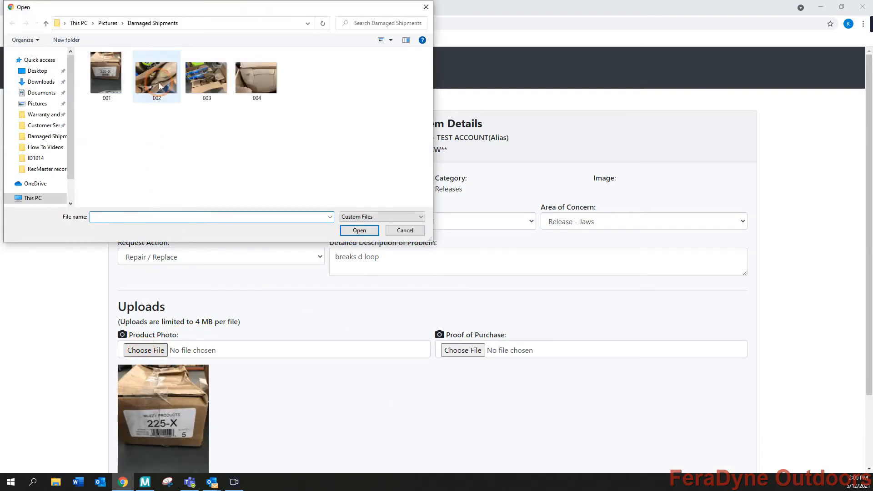
{"action": "left_click", "coordinate": [159, 80]}
{"action": "left_click", "coordinate": [357, 231]}
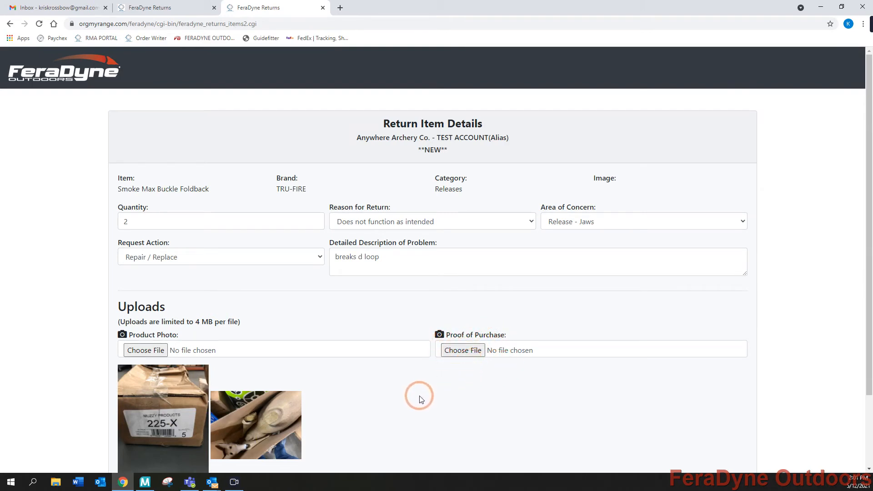
{"action": "scroll", "coordinate": [415, 395], "scroll_direction": "down", "scroll_amount": 2}
Save the item details to the return and continue to the shipping details
{"action": "left_click", "coordinate": [397, 427]}
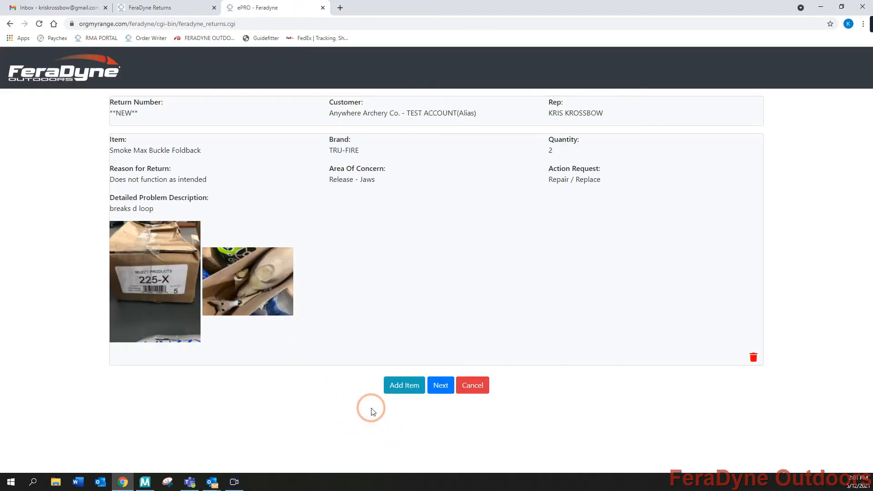
{"action": "left_click", "coordinate": [394, 391]}
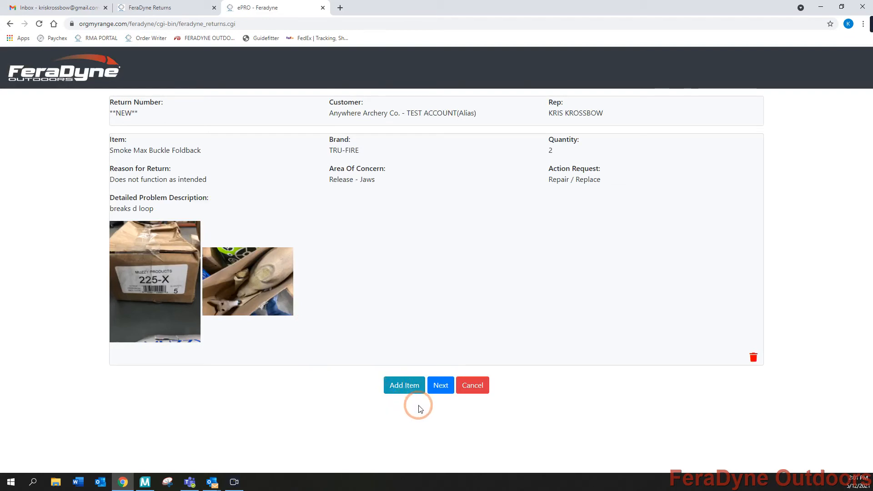
{"action": "left_click", "coordinate": [441, 387]}
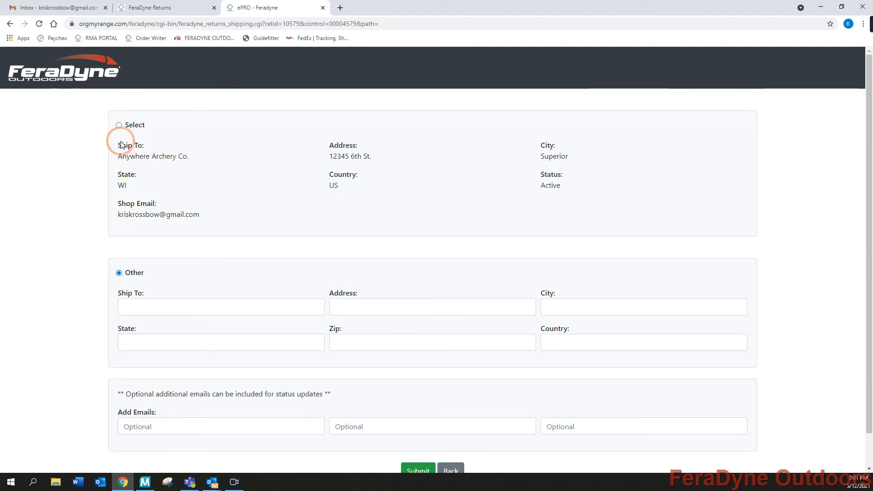
Ship to the account's address on file, add a status-update e-mail address, and submit the request
{"action": "left_click", "coordinate": [119, 125]}
{"action": "scroll", "coordinate": [278, 389], "scroll_direction": "down", "scroll_amount": 1}
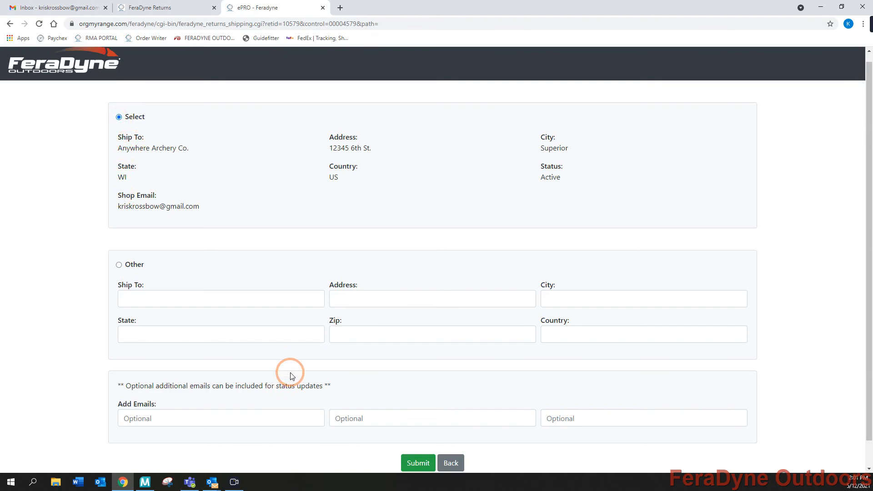
{"action": "left_click", "coordinate": [189, 390]}
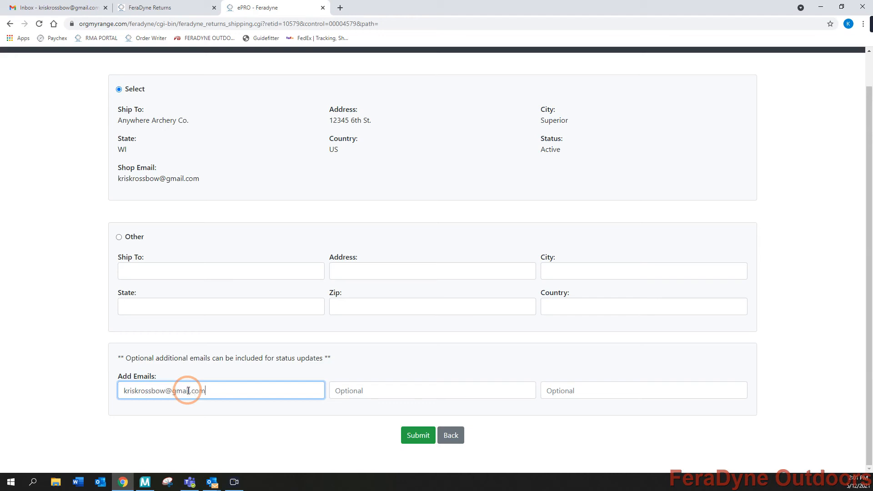
{"action": "left_click", "coordinate": [418, 435]}
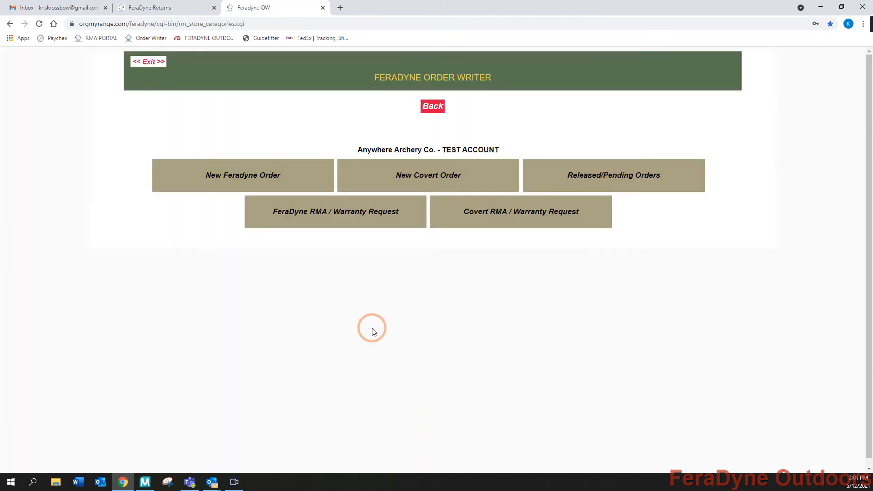
Refresh the Gmail inbox and read the newest DO NOT REPLY - FeraDyne RMA Request confirmation
{"action": "left_click", "coordinate": [68, 7]}
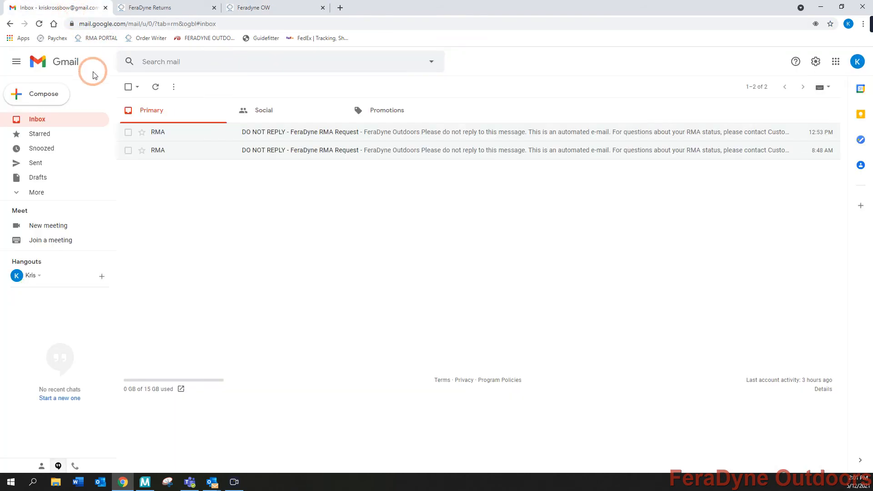
{"action": "left_click", "coordinate": [53, 121]}
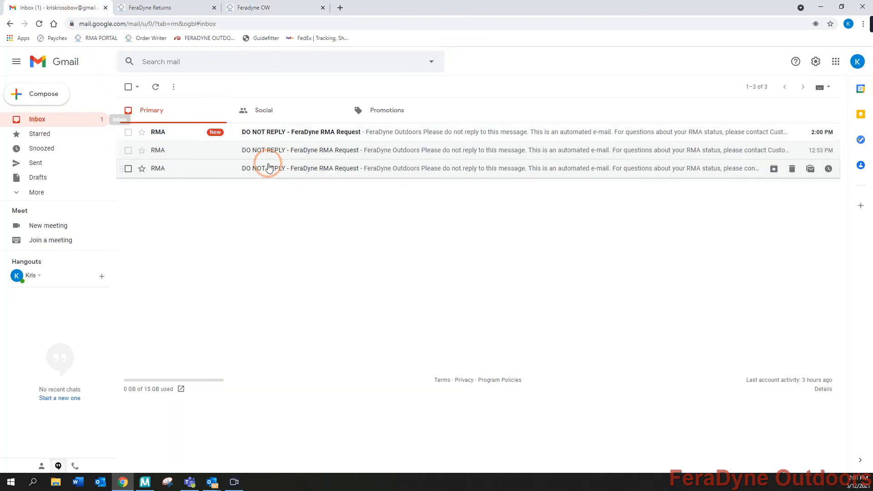
{"action": "left_click", "coordinate": [287, 135]}
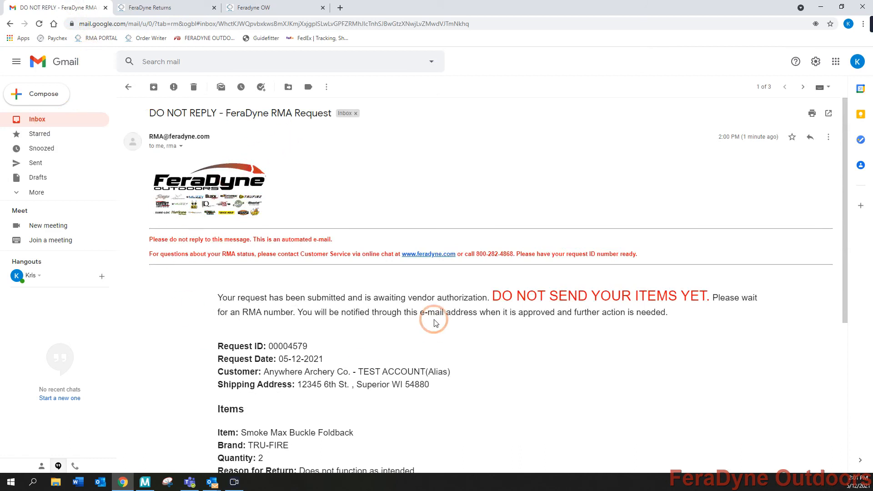
{"action": "scroll", "coordinate": [381, 347], "scroll_direction": "down", "scroll_amount": 3}
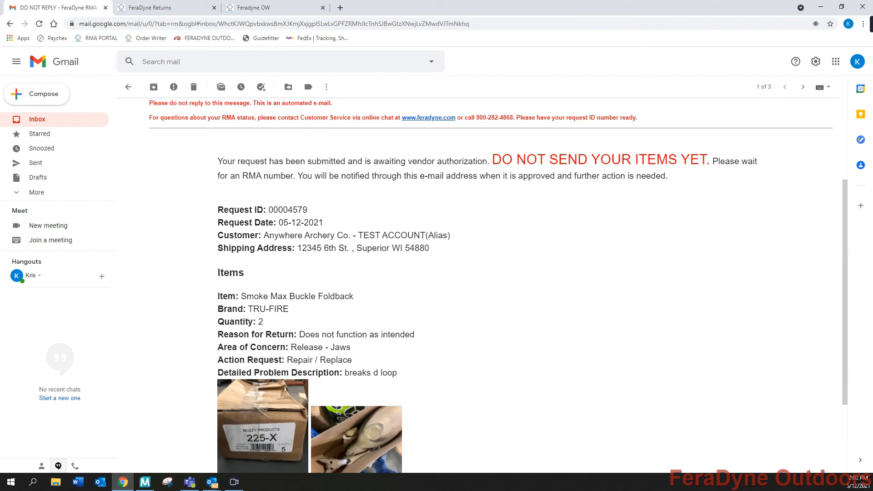
{"action": "key", "text": "alt+Tab"}
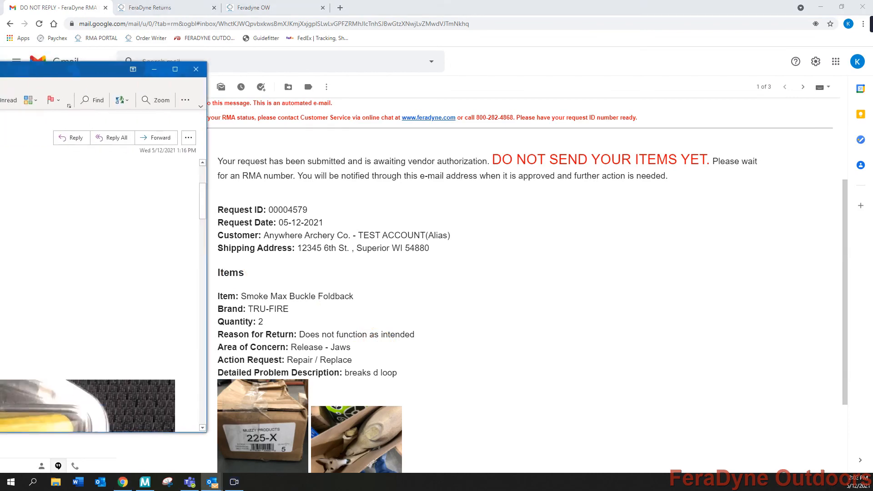
Preview the pending return via UPDATE MY RETURN, then close the 'More information needed' message
{"action": "left_click", "coordinate": [374, 31]}
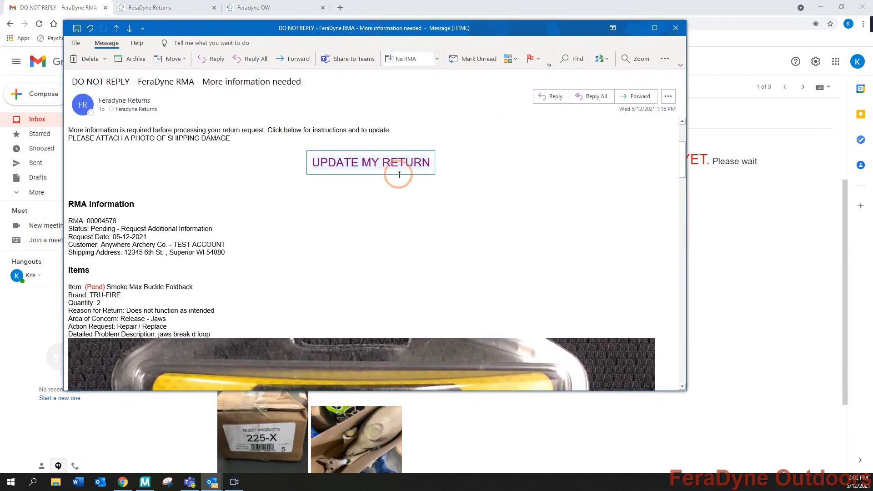
{"action": "left_click", "coordinate": [362, 164]}
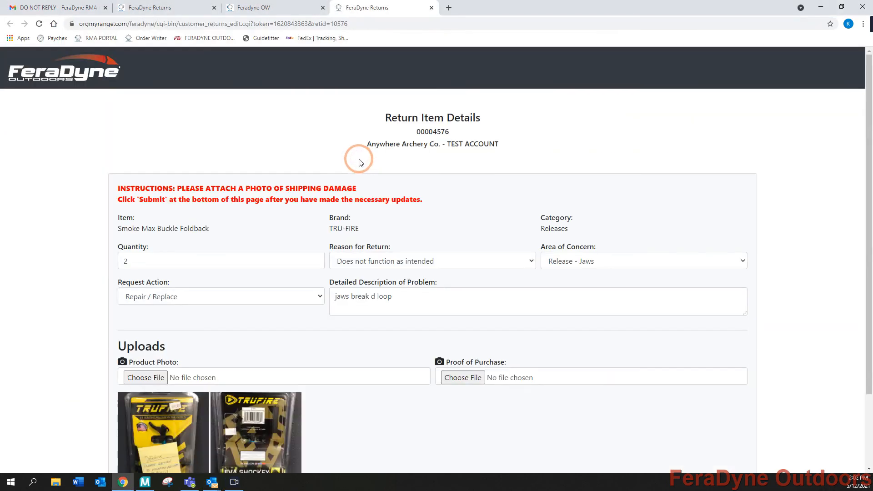
{"action": "left_click", "coordinate": [676, 28]}
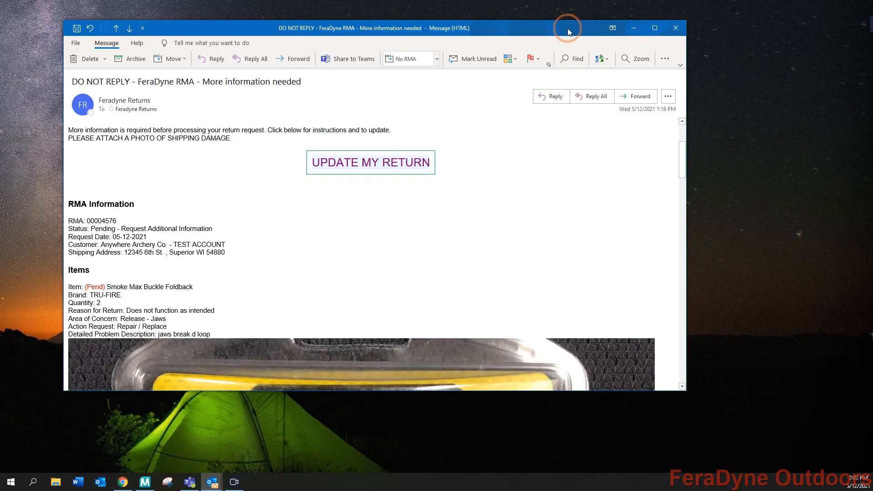